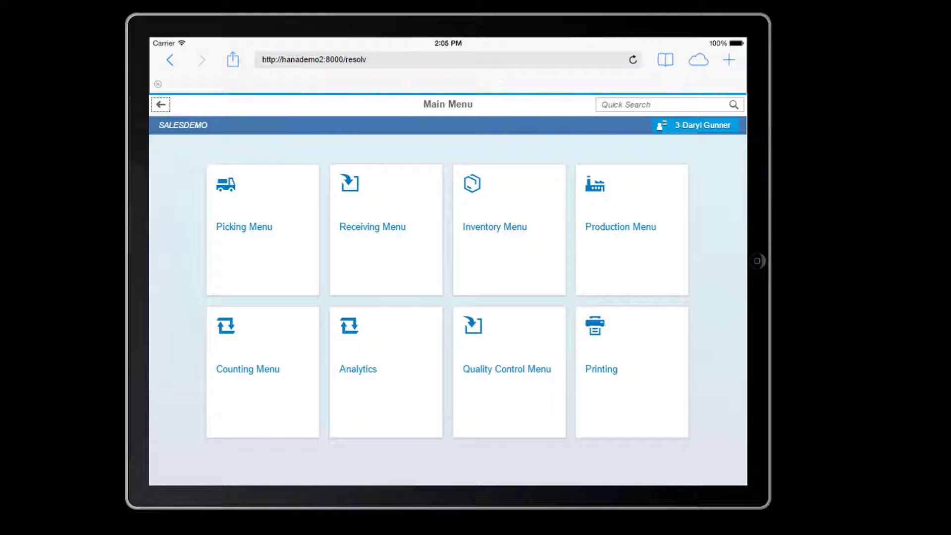
Step: Open the Counting Menu from the Resolv Mobility Main Menu
{"action": "left_click", "coordinate": [246, 402]}
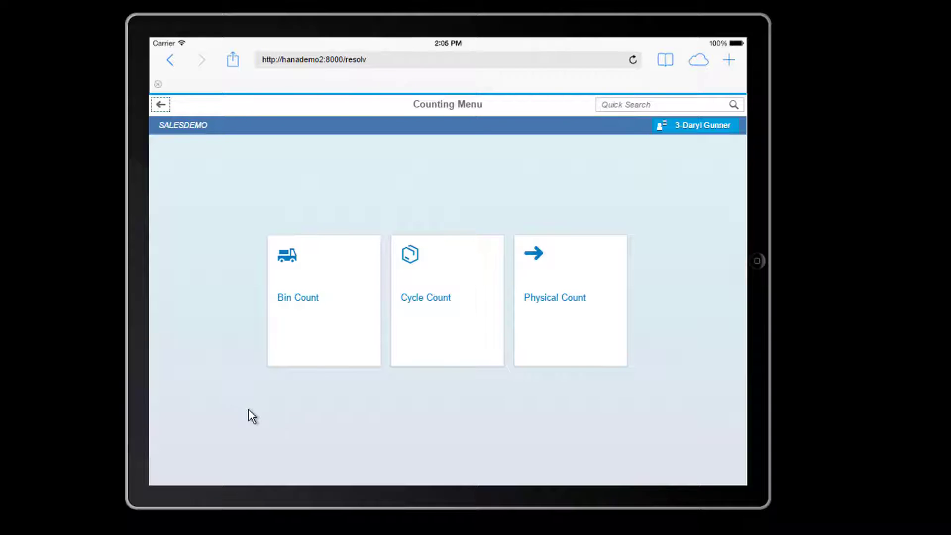
{"action": "left_click", "coordinate": [578, 322]}
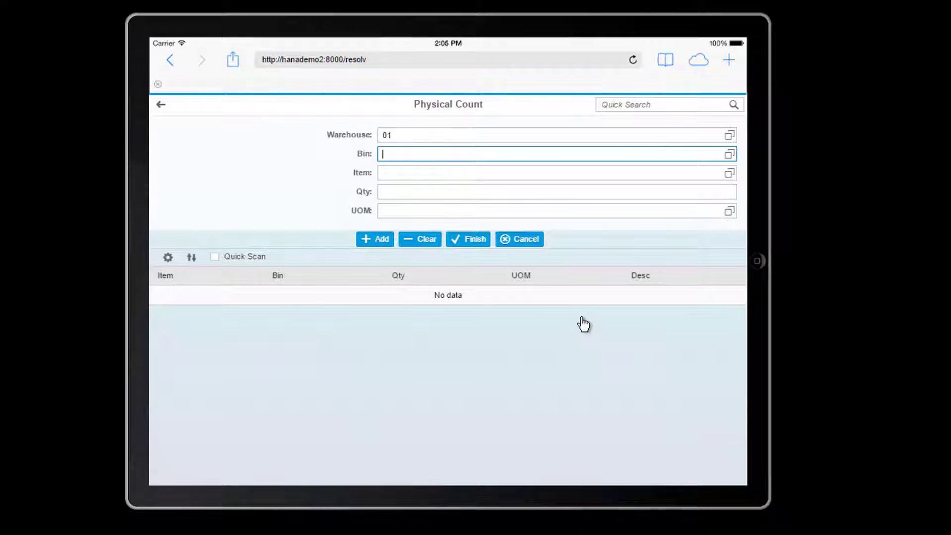
{"action": "type", "text": "01-A1-010-L1-002"}
{"action": "key", "text": "Return"}
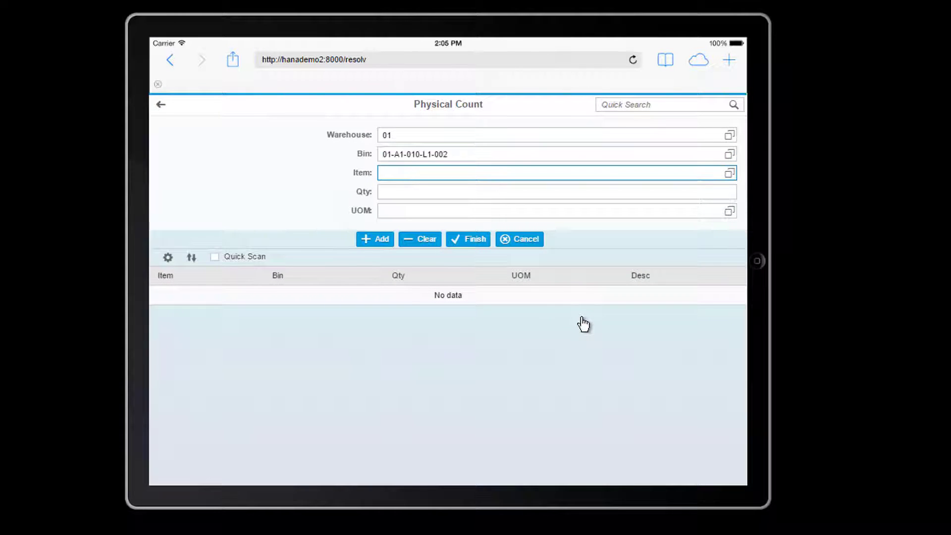
{"action": "type", "text": "30323556782"}
{"action": "key", "text": "Return"}
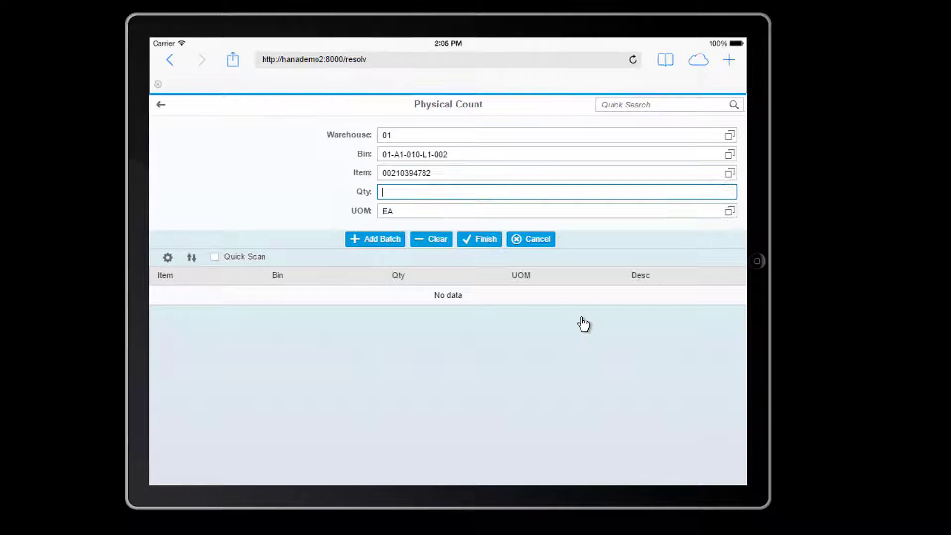
{"action": "key", "text": "Return"}
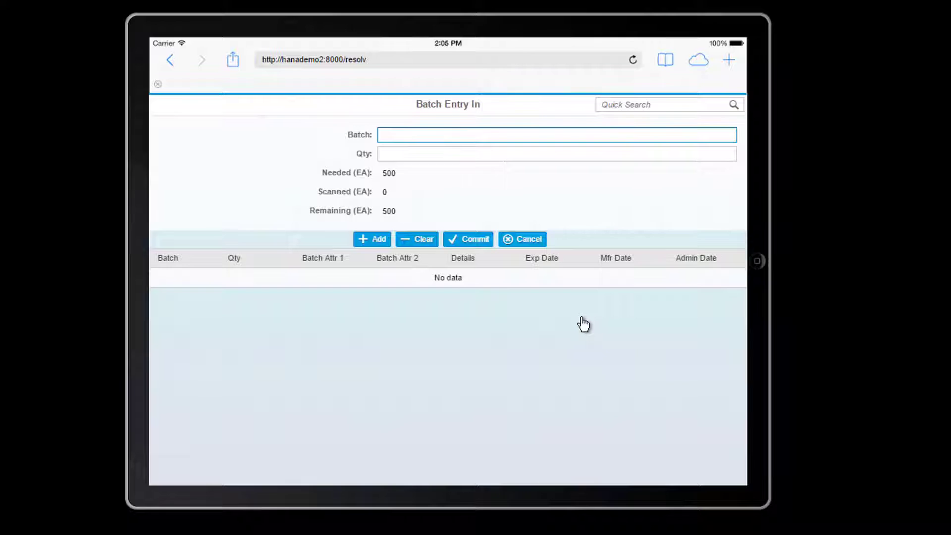
{"action": "key", "text": "Return"}
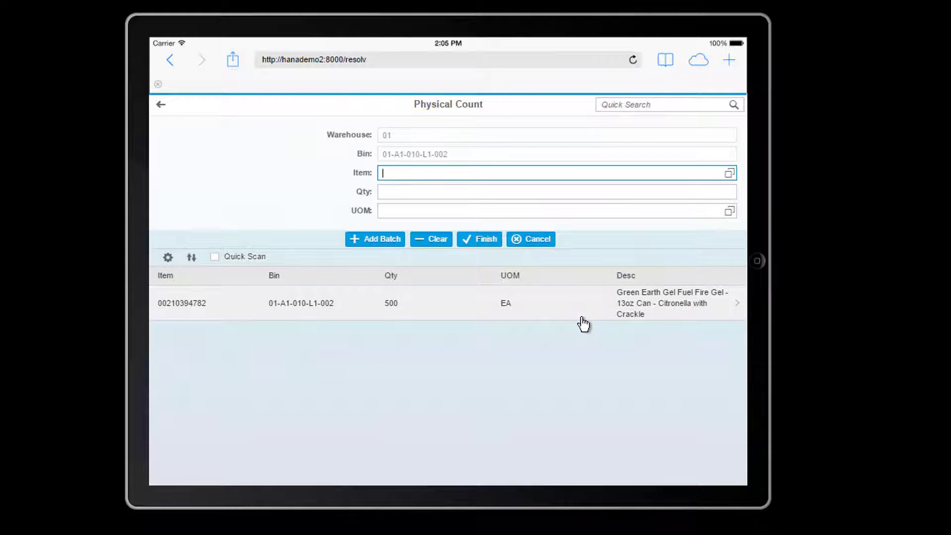
Step: Add items 100801, 100802 and BMT-A62372 (quantity 12), then finish the count
{"action": "type", "text": "100801"}
{"action": "key", "text": "Return"}
{"action": "type", "text": "100802"}
{"action": "key", "text": "Return"}
{"action": "type", "text": "BMT-A62372"}
{"action": "key", "text": "Return"}
{"action": "type", "text": "12"}
{"action": "key", "text": "Return"}
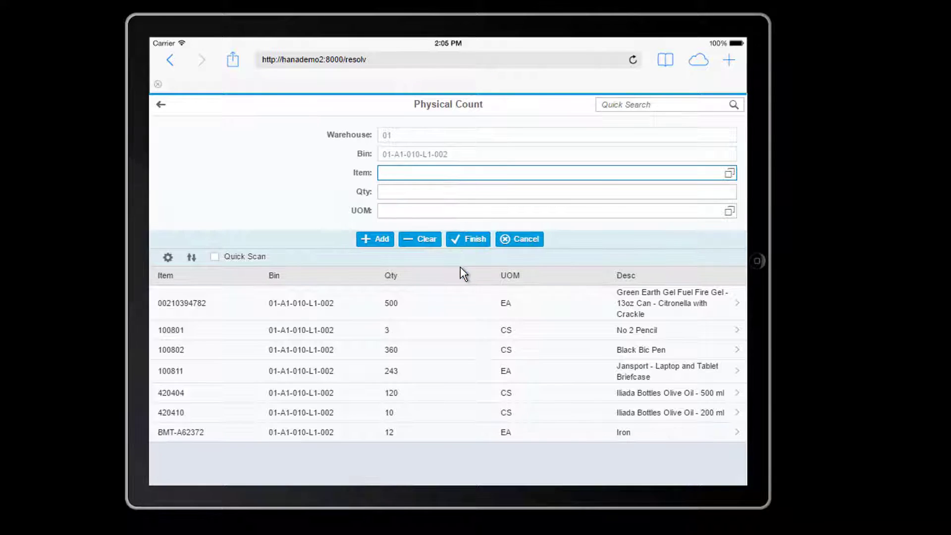
{"action": "left_click", "coordinate": [470, 240]}
{"action": "left_click", "coordinate": [525, 320]}
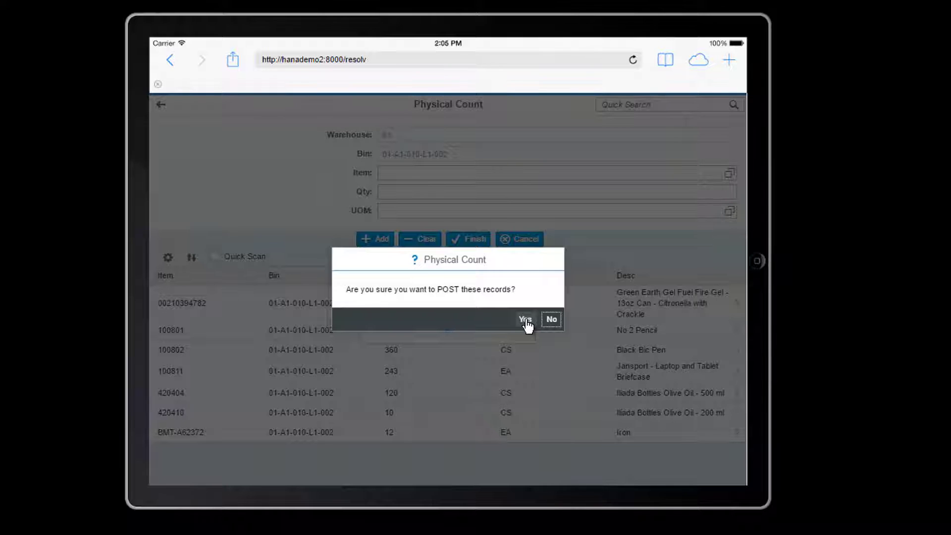
{"action": "left_click", "coordinate": [551, 320]}
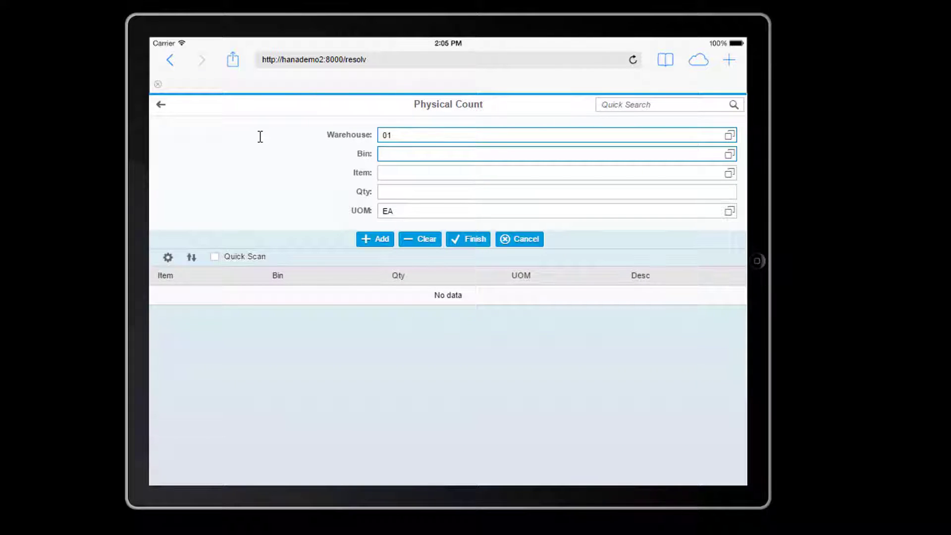
{"action": "type", "text": "01-A1-010-L1-003"}
{"action": "key", "text": "Return"}
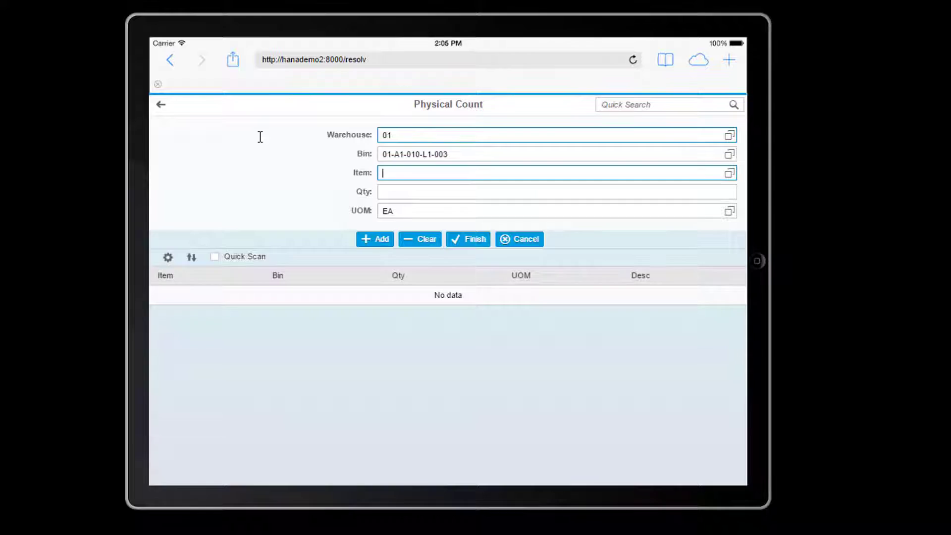
{"action": "type", "text": "00211000966"}
{"action": "key", "text": "Return"}
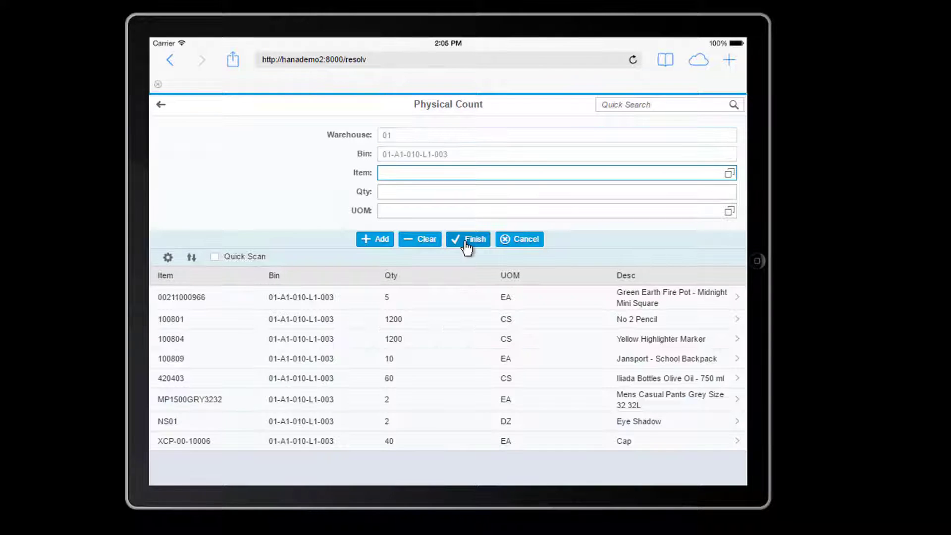
{"action": "left_click", "coordinate": [466, 243]}
Step: Acknowledge the post and record and finish the count for bin 01-A1-010-L2-002
{"action": "left_click", "coordinate": [547, 318]}
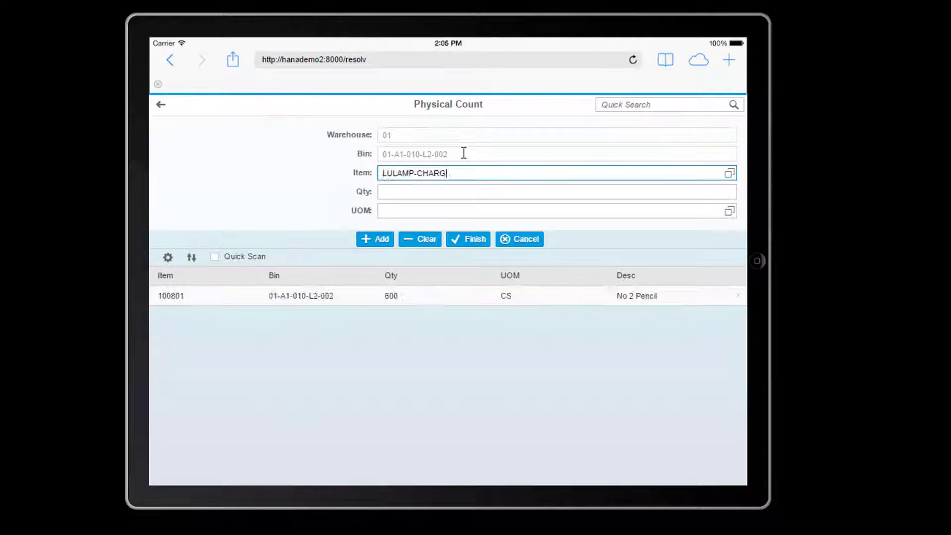
{"action": "key", "text": "Return"}
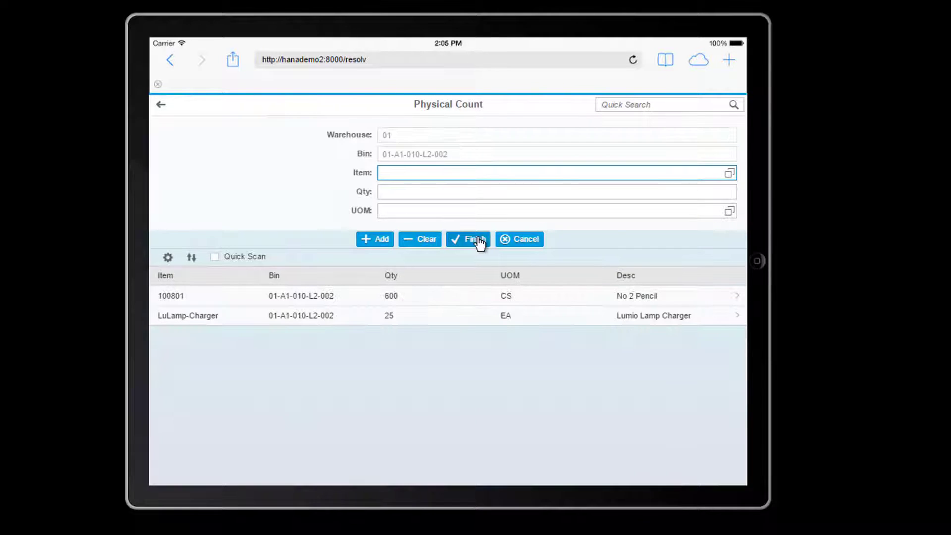
{"action": "left_click", "coordinate": [479, 240]}
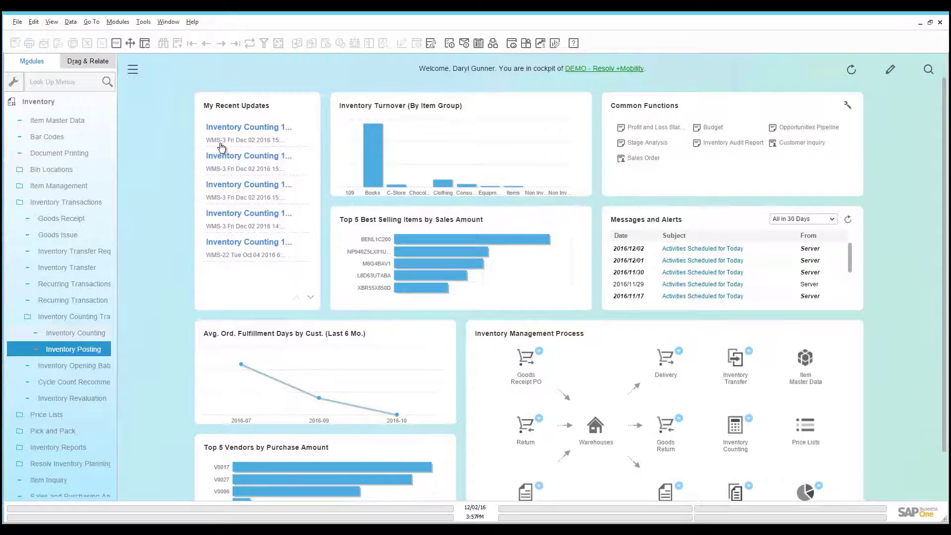
Step: Open the recent Inventory Counting documents and step through them to the latest record
{"action": "left_click", "coordinate": [203, 184]}
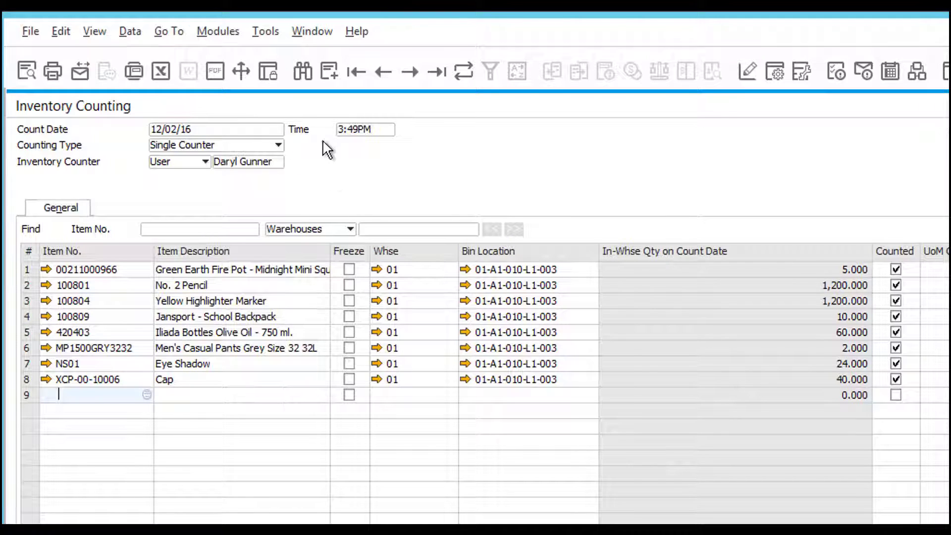
{"action": "left_click", "coordinate": [409, 72]}
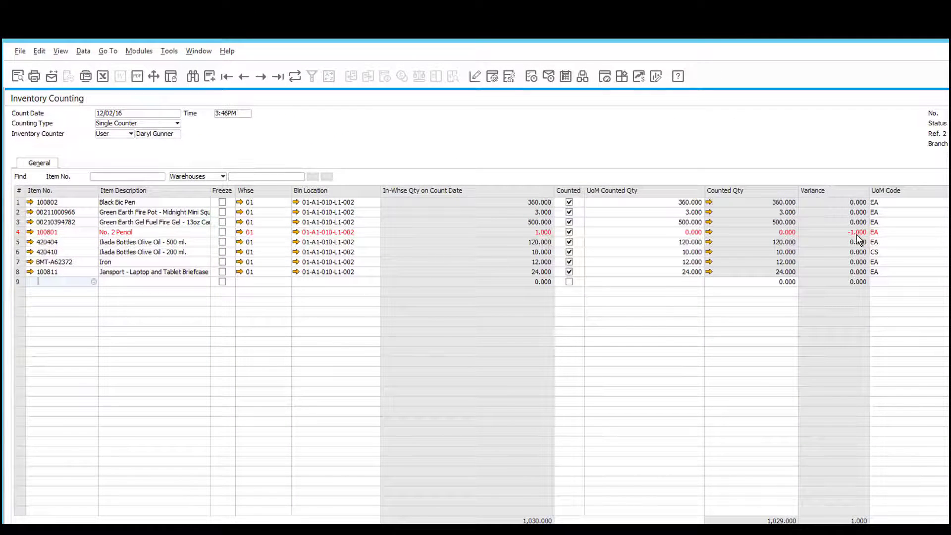
{"action": "left_click", "coordinate": [278, 76]}
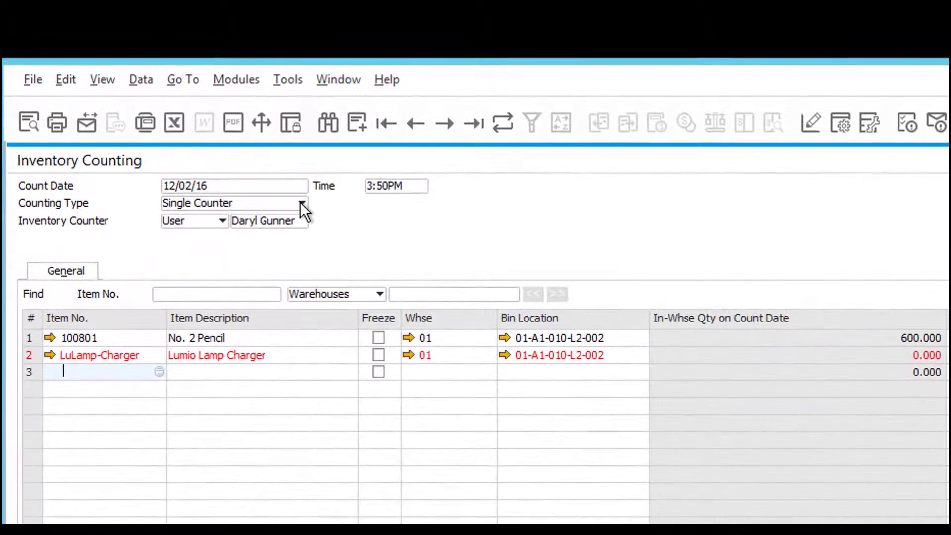
Step: Set the counting document's Counting Type to Multiple Counters
{"action": "left_click", "coordinate": [176, 122]}
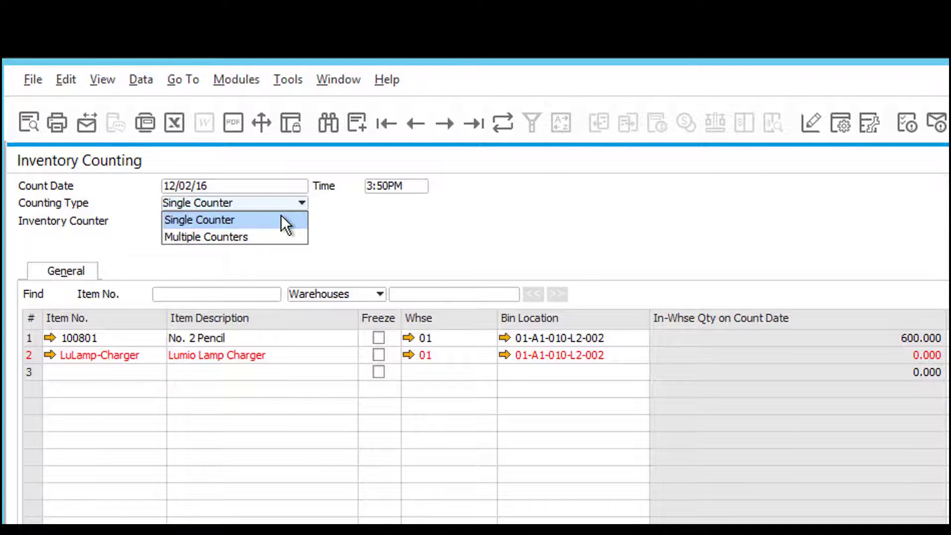
{"action": "left_click", "coordinate": [275, 238]}
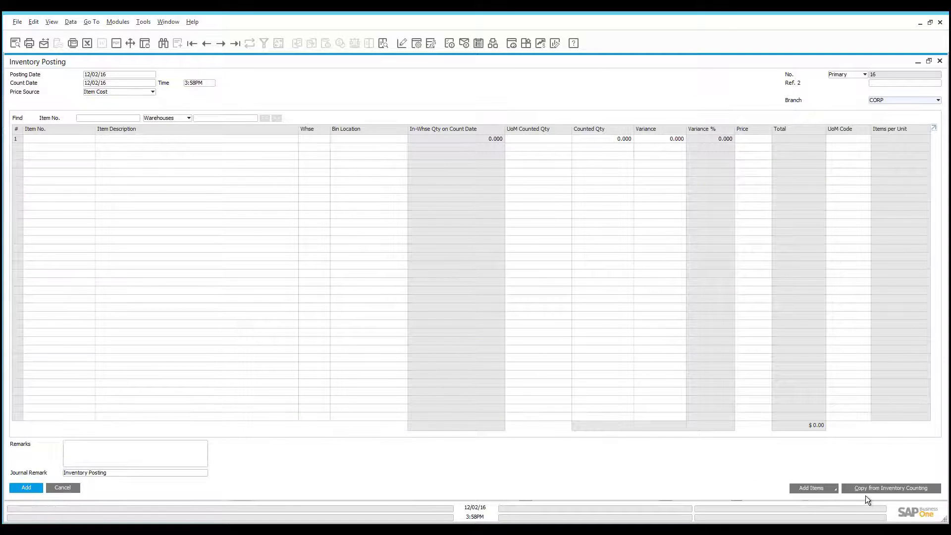
Step: Copy all open Inventory Counting documents into the posting, giving three rows totalling $537.50
{"action": "left_click", "coordinate": [865, 488]}
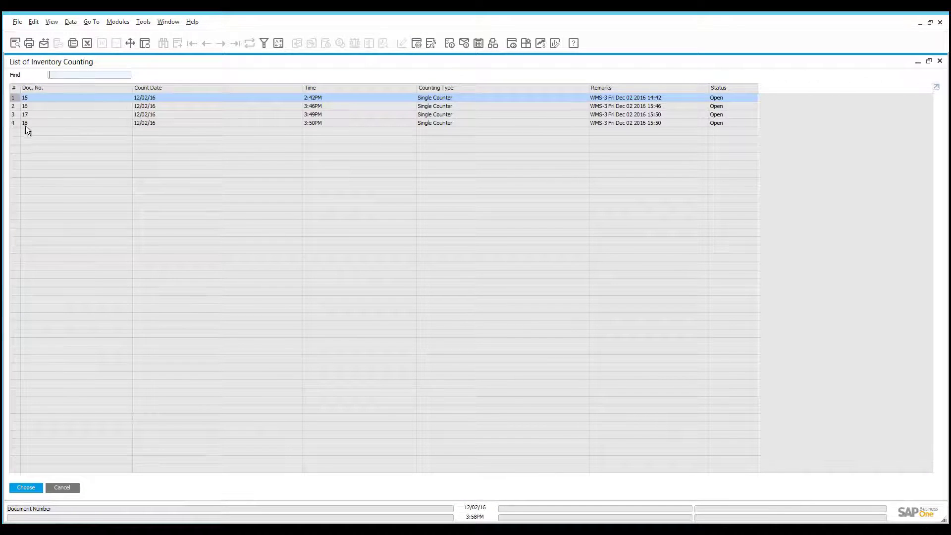
{"action": "left_click", "coordinate": [32, 123], "text": "shift"}
{"action": "key", "text": "Return"}
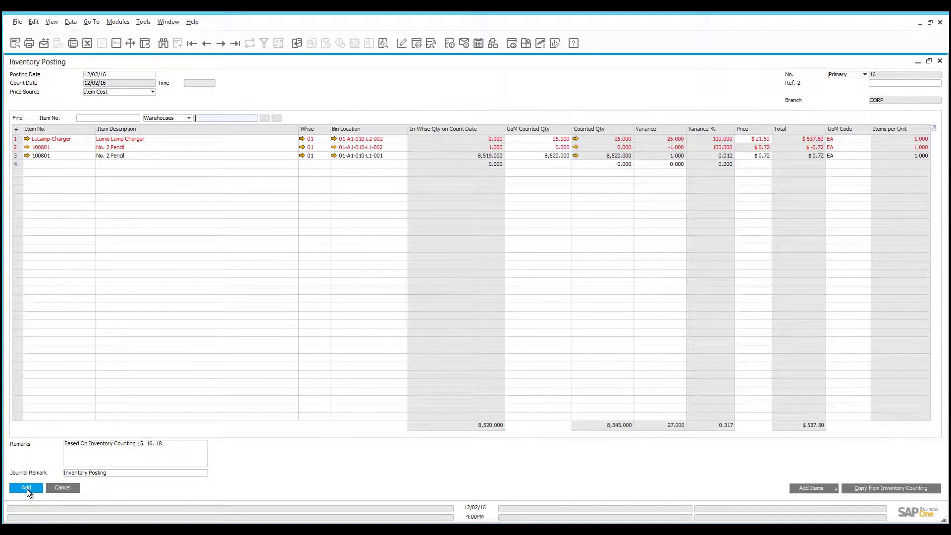
Step: Add Inventory Posting 16, accept the no-change warning and close zero-variance counting rows
{"action": "left_click", "coordinate": [27, 488]}
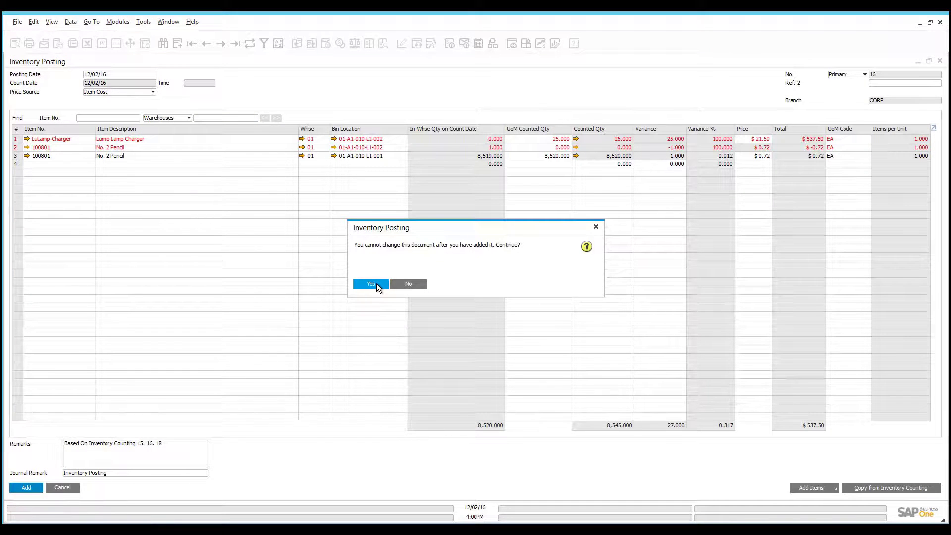
{"action": "left_click", "coordinate": [376, 283]}
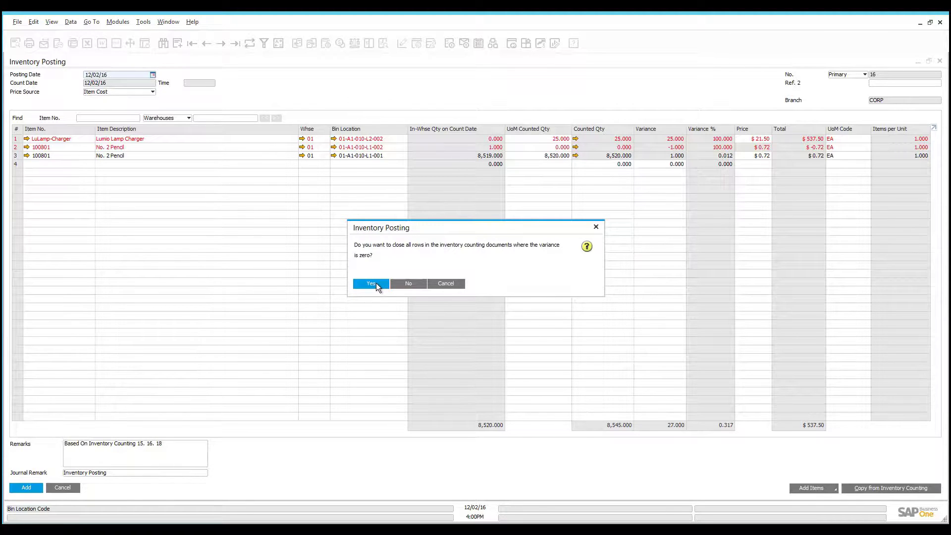
{"action": "left_click", "coordinate": [376, 284]}
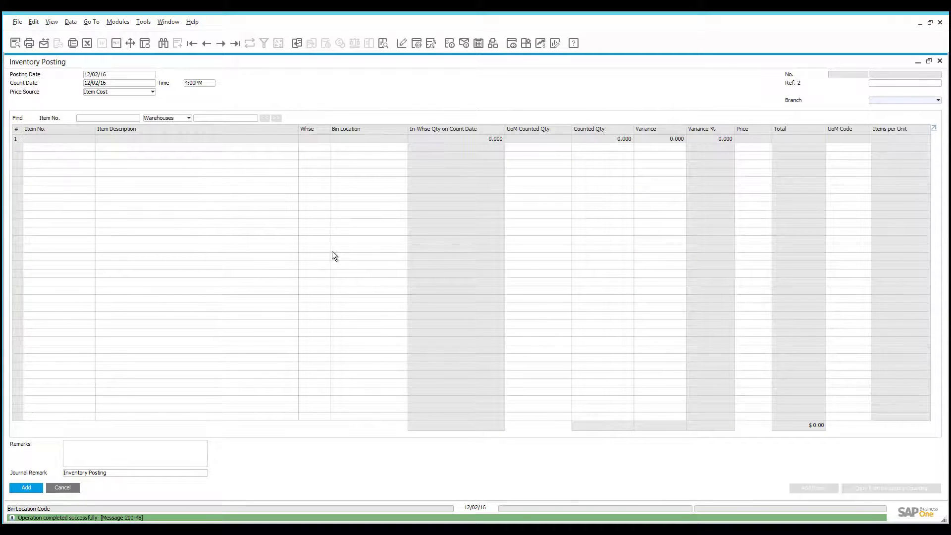